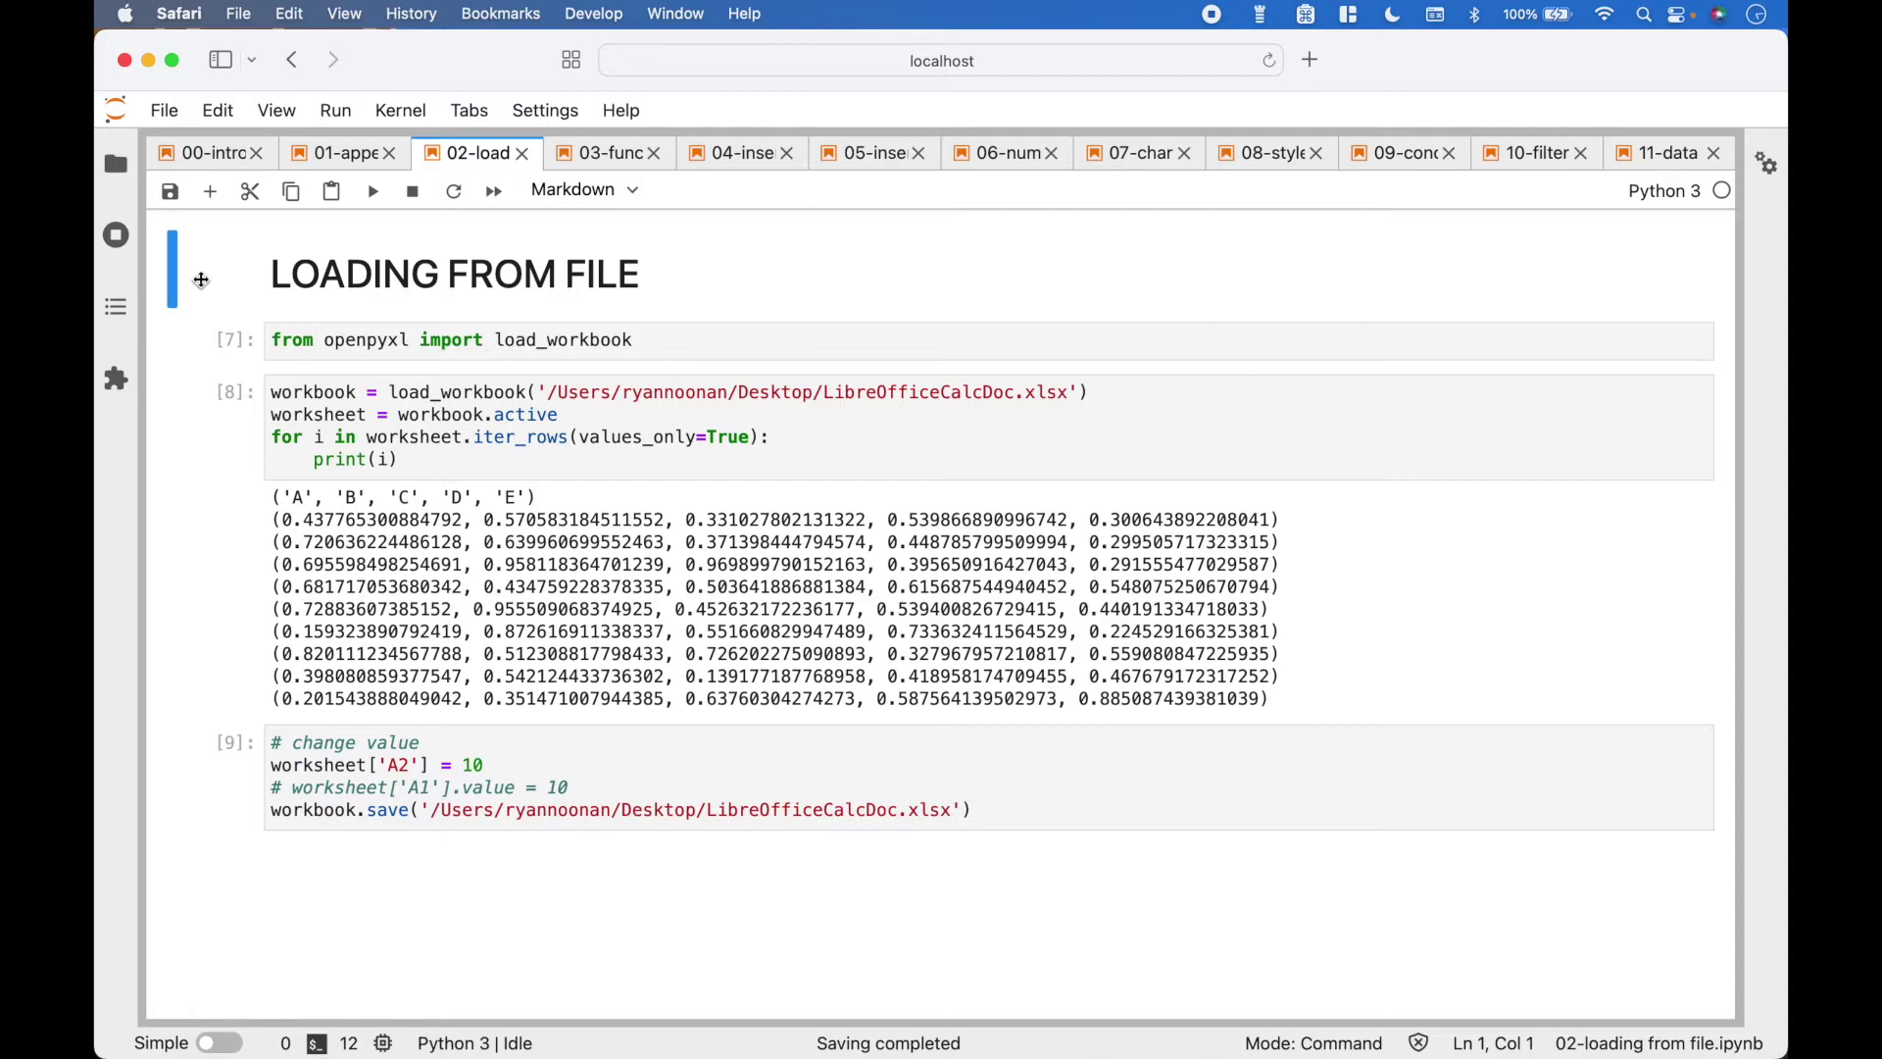
# Step: Rerun the cell importing load_workbook from openpyxl
pyautogui.press('Down')
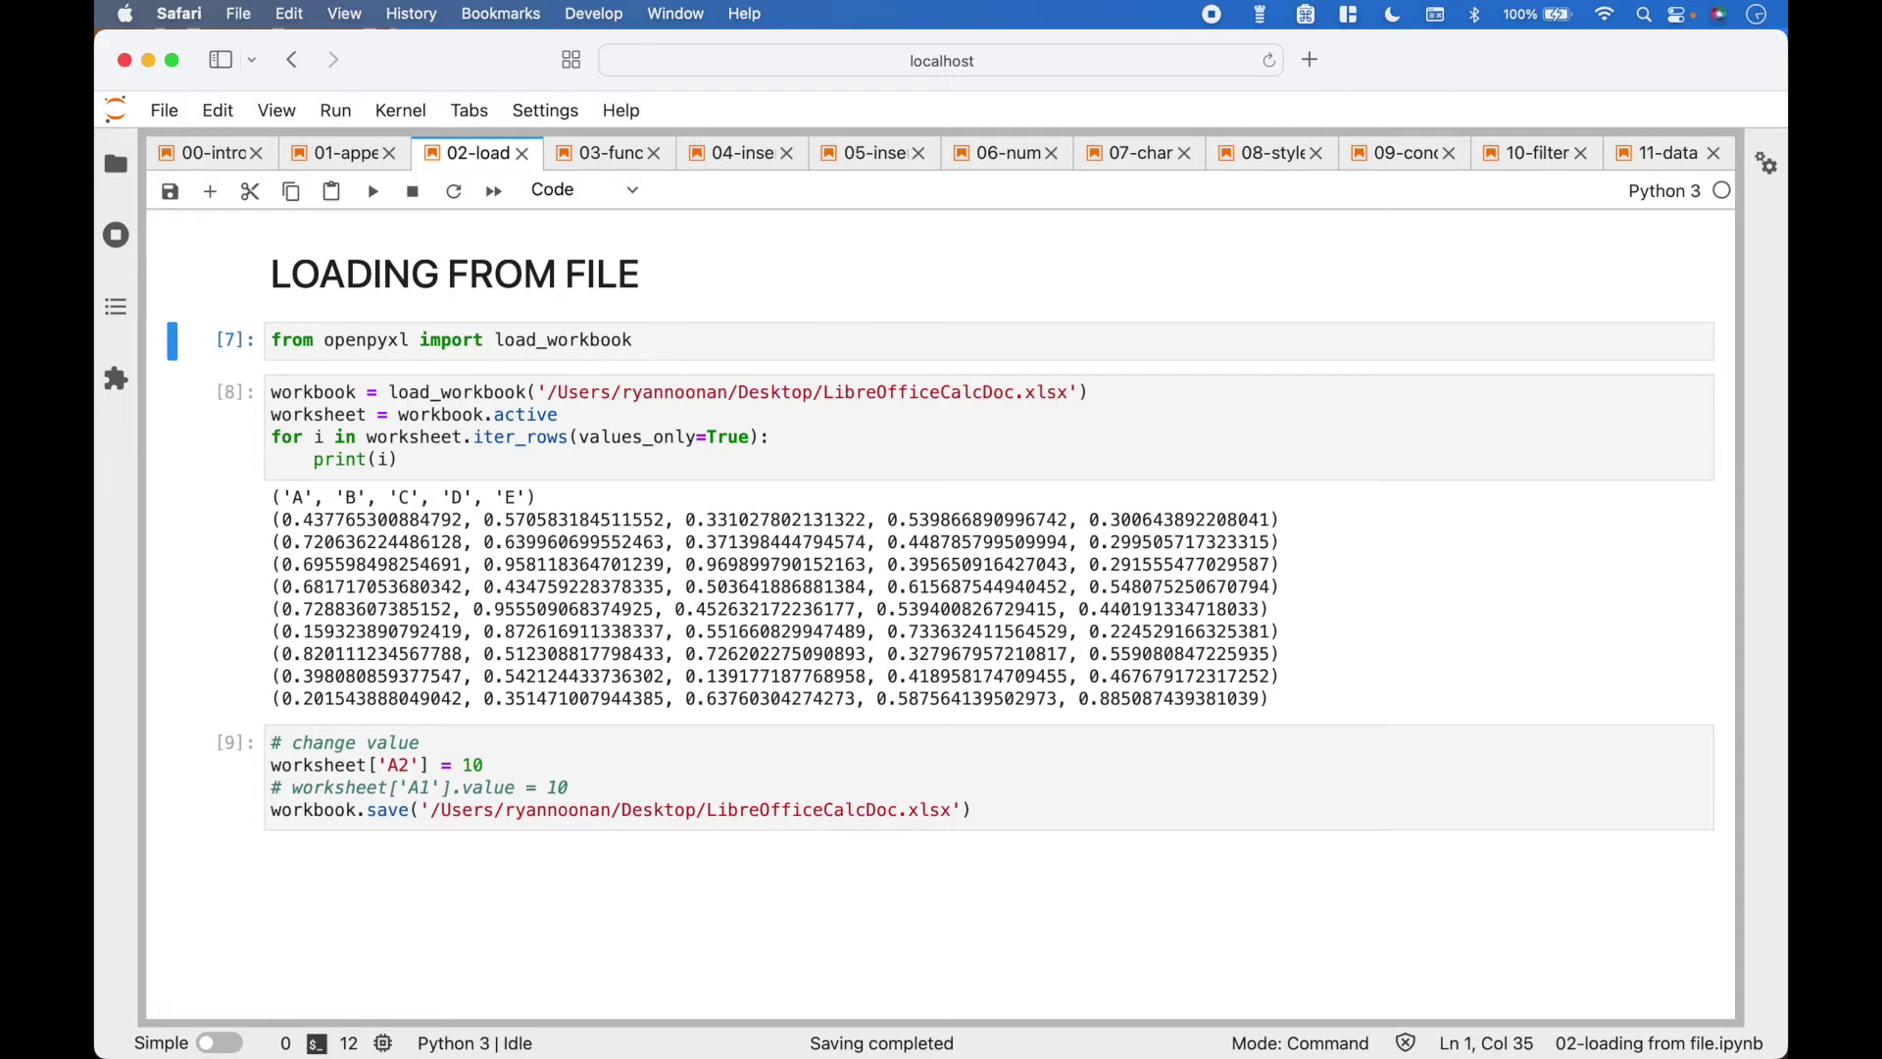
pyautogui.hotkey('shift', 'Return')
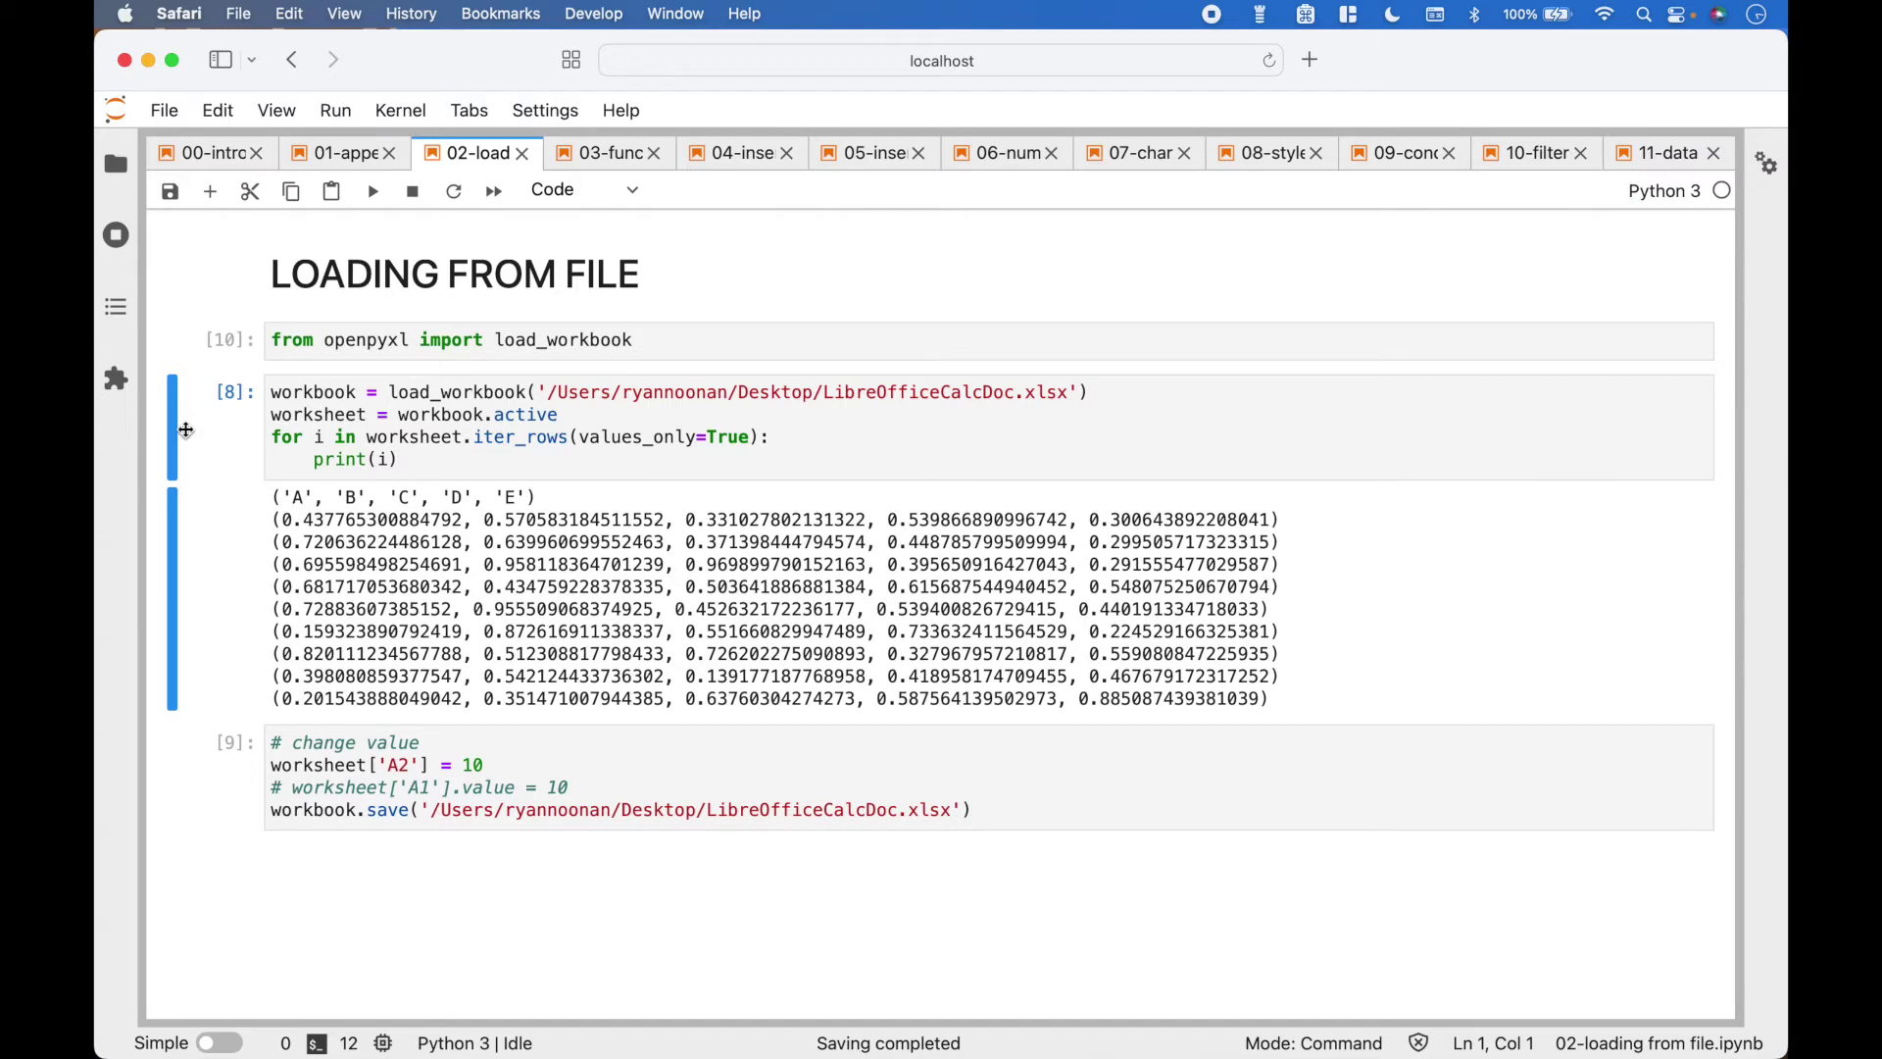
# Step: Run the load_workbook cell to reload the xlsx and print its rows
pyautogui.hotkey('shift', 'Return')
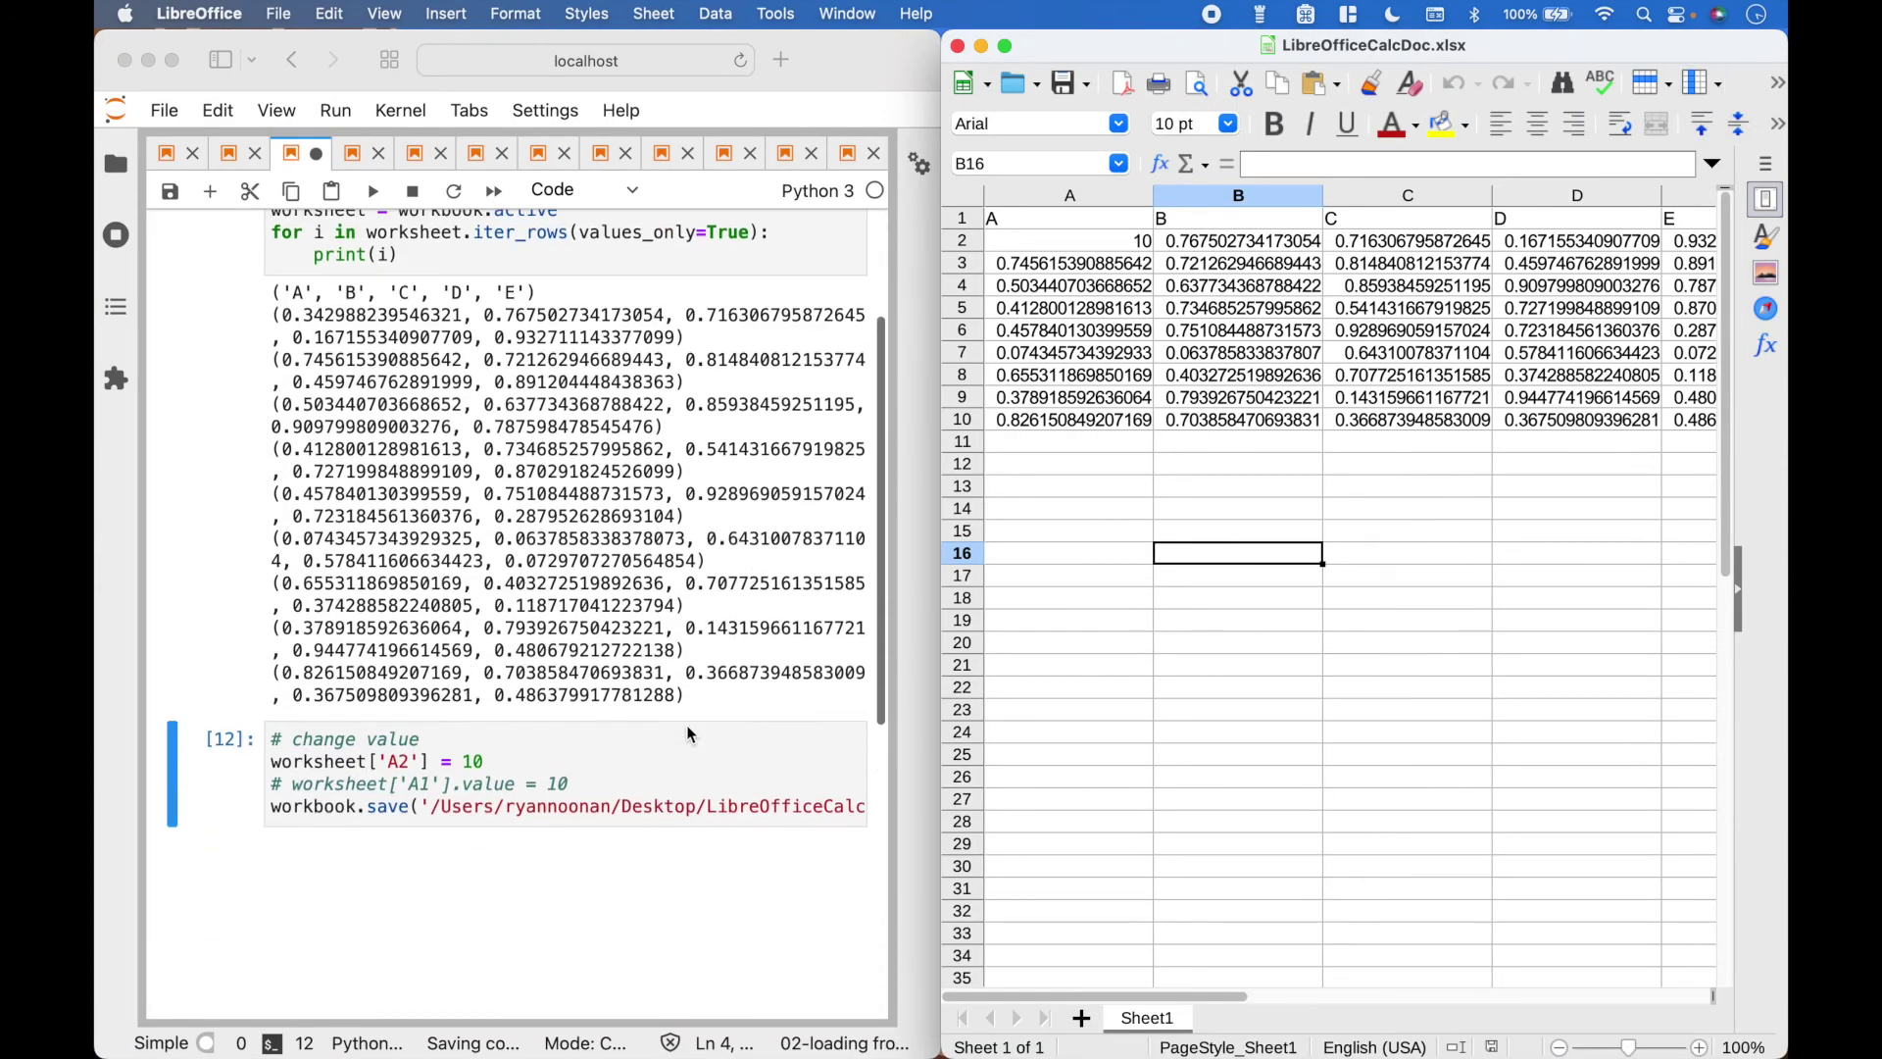
pyautogui.scroll(-5, 688, 730)
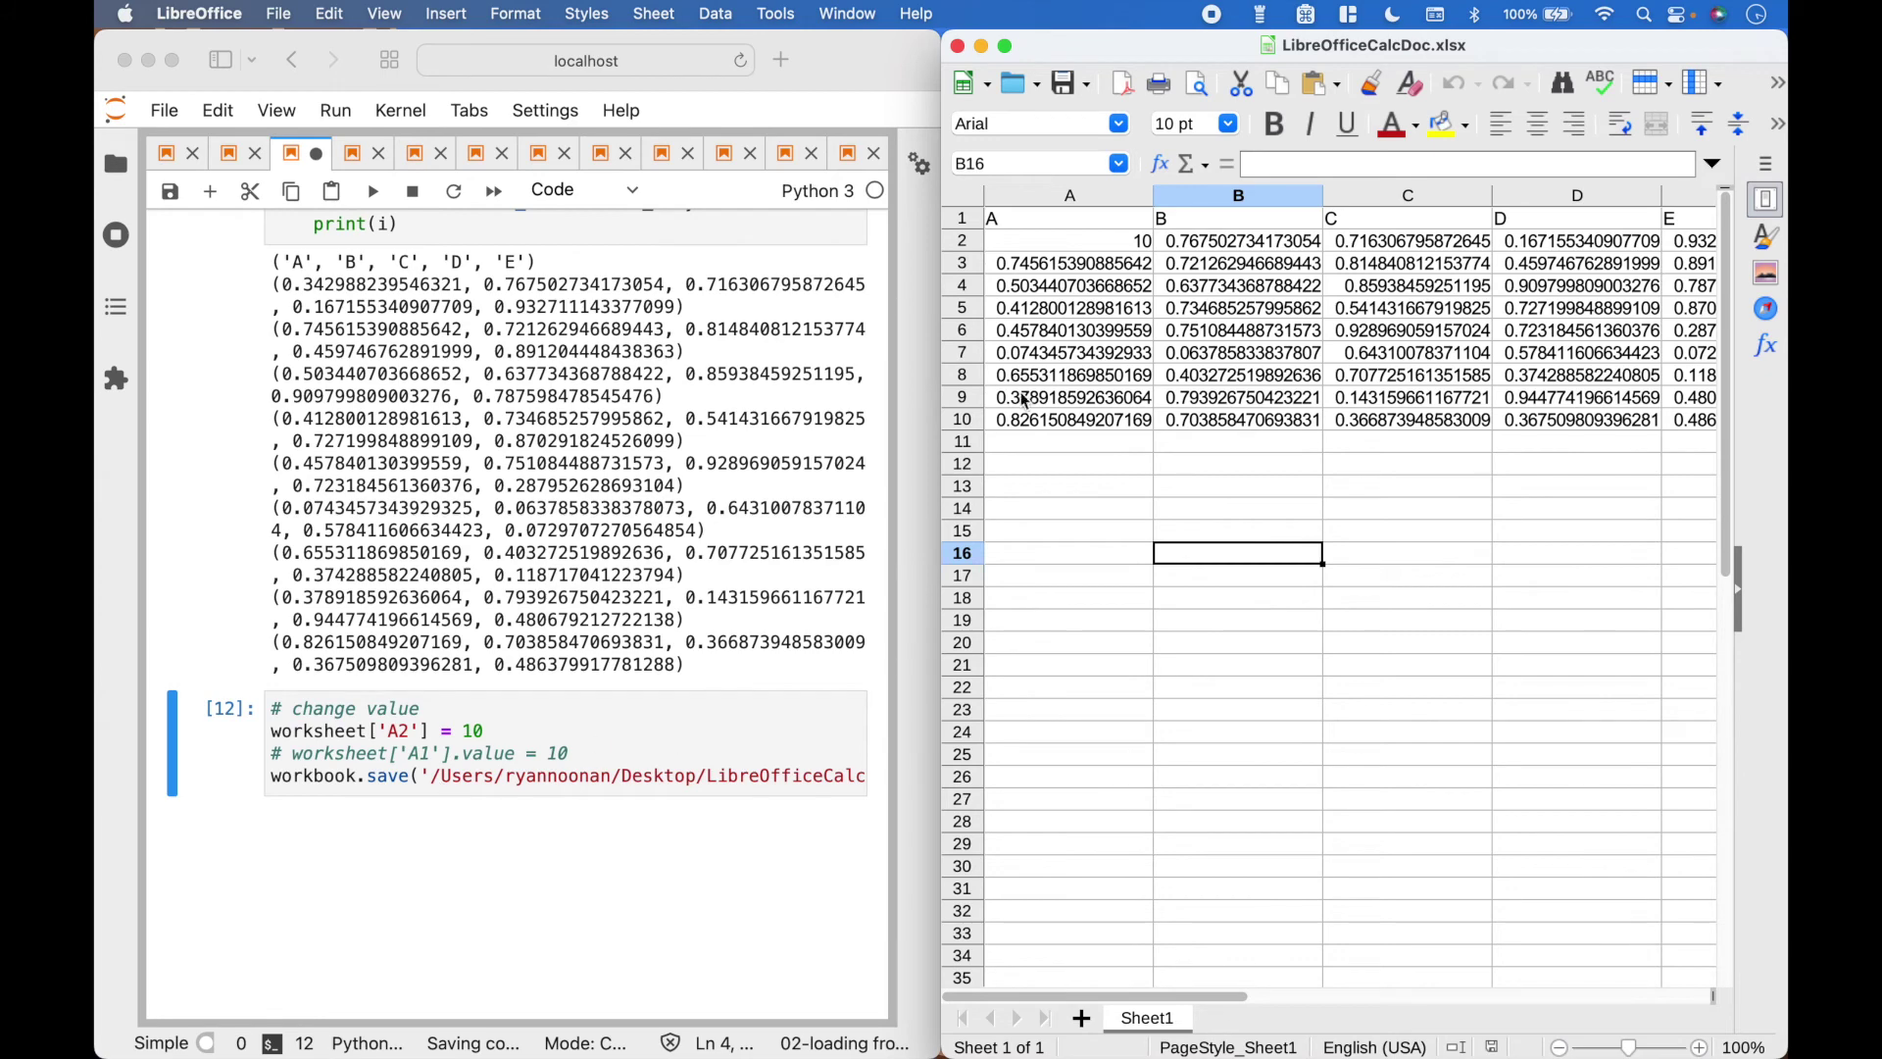
# Step: Select cell A2 in LibreOfficeCalcDoc.xlsx to confirm it holds 10
pyautogui.click(1073, 240)
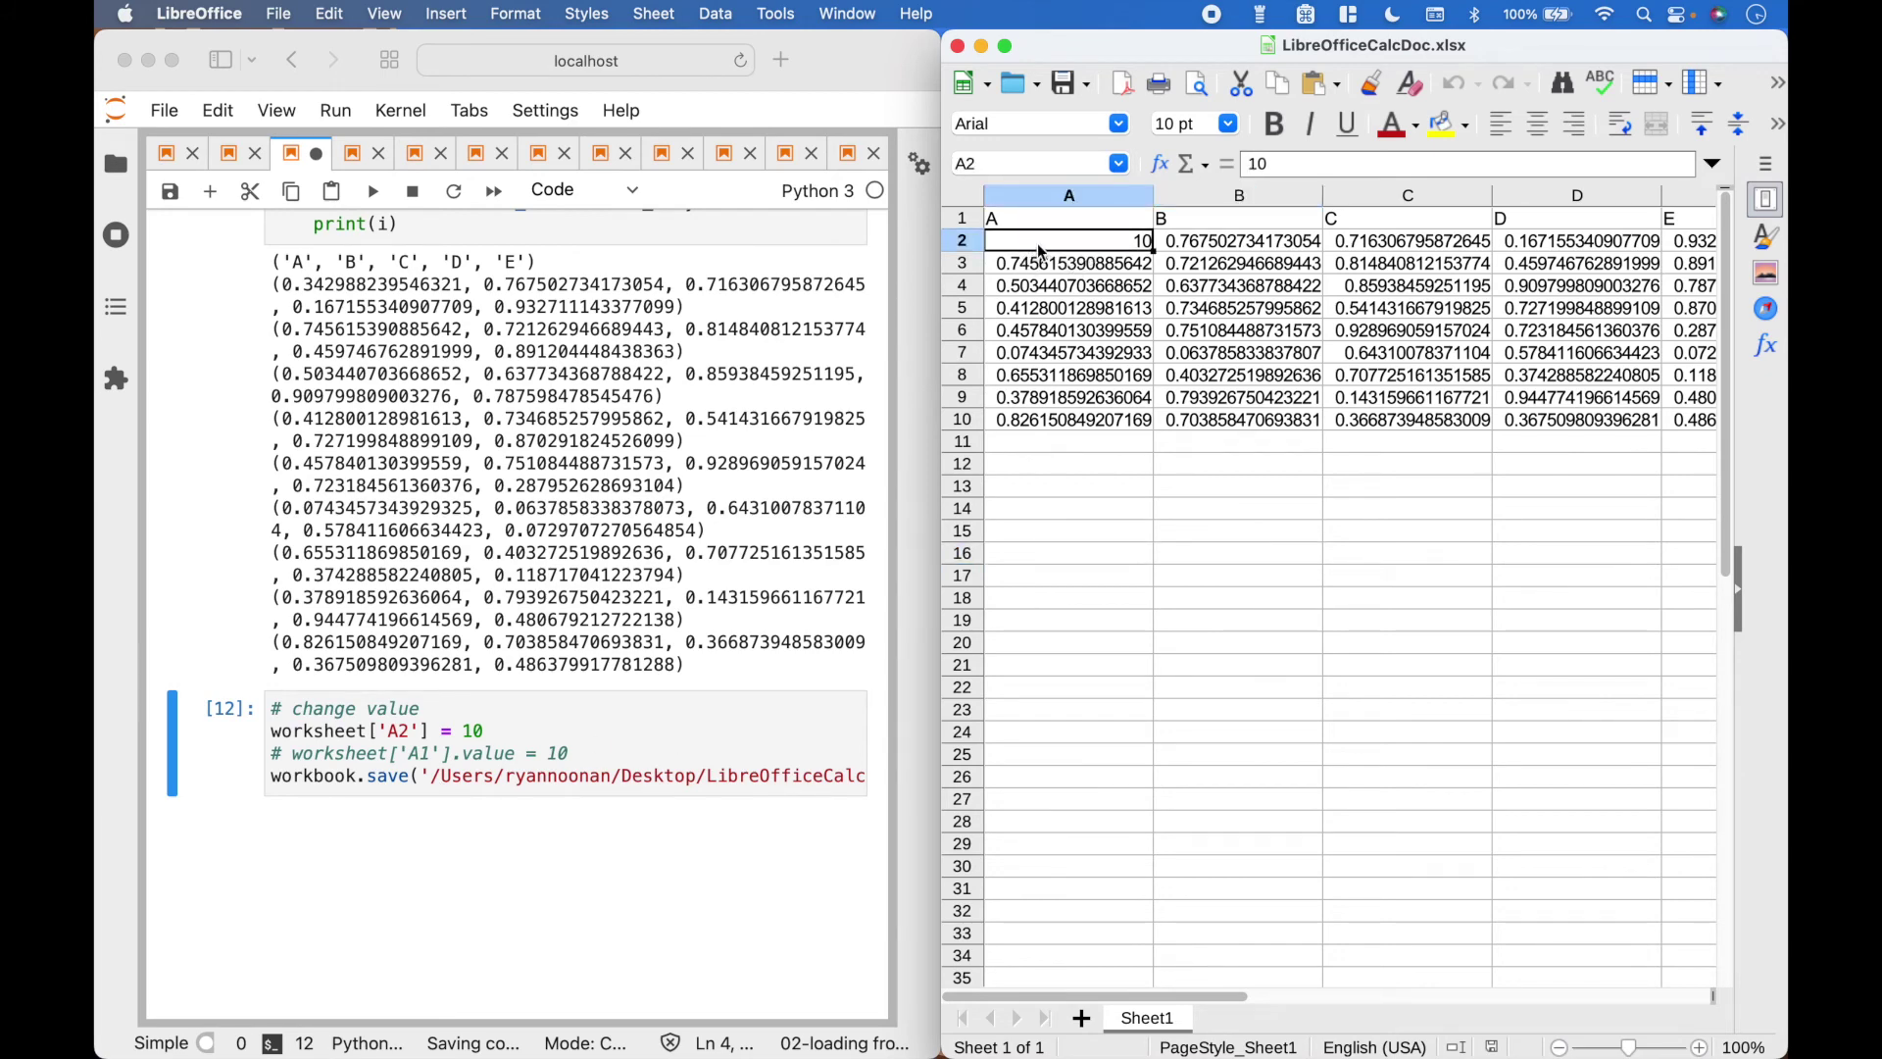